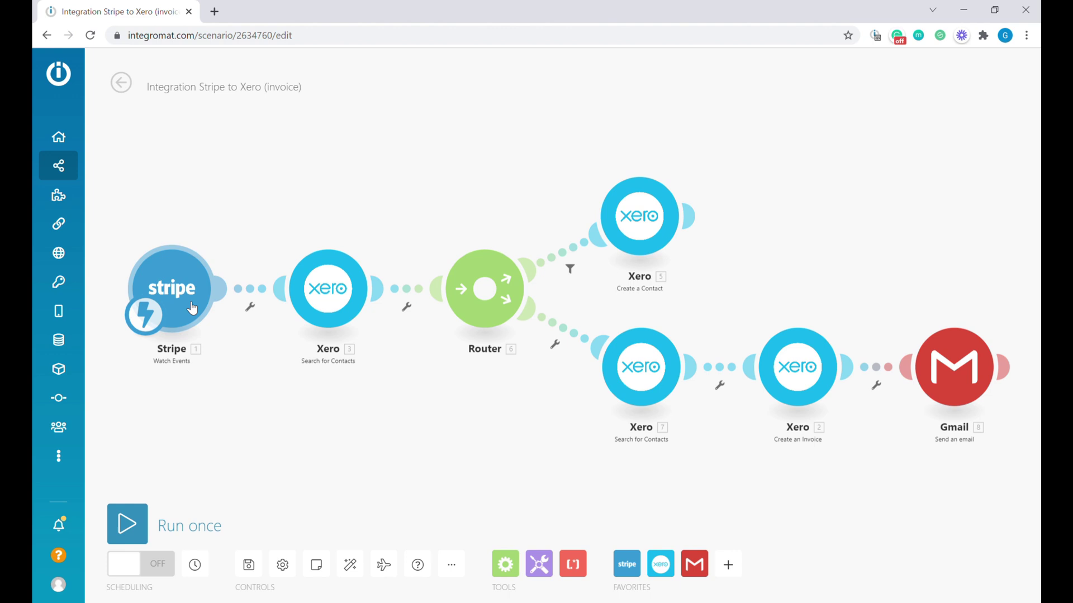
Step: Open the Stripe Watch Events module settings to view its attached webhook
click(193, 308)
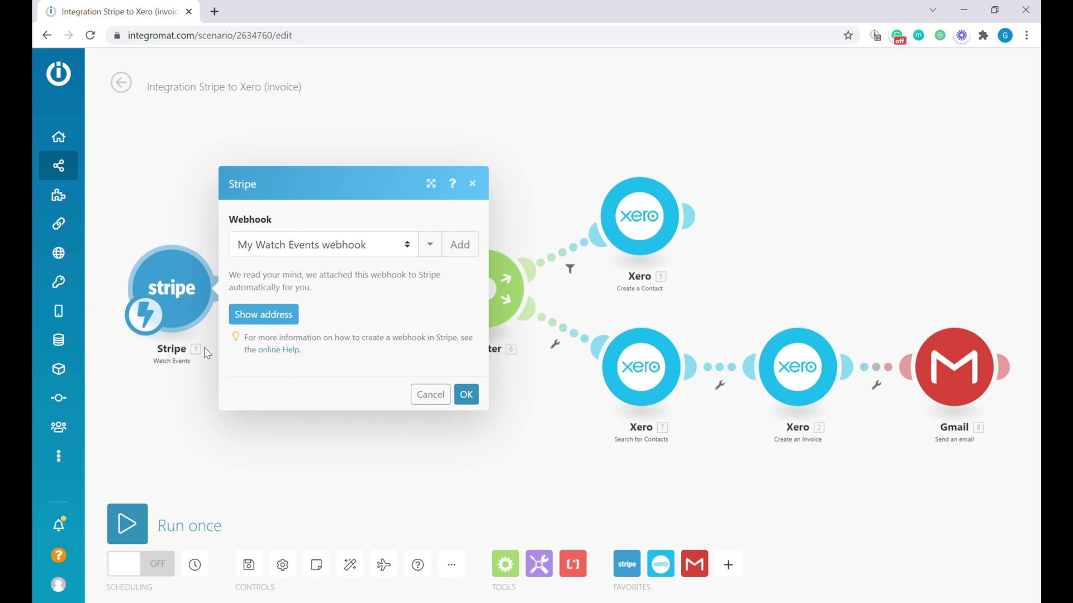
Step: Add a new Stripe webhook in the Invoice group watching only Invoice finalized, and save it
click(464, 245)
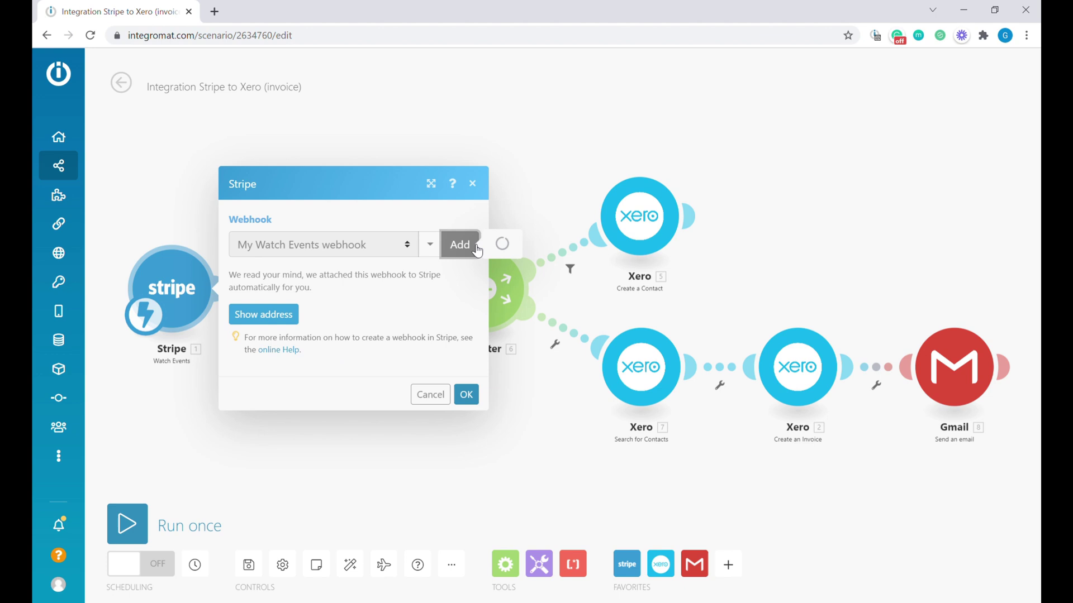
click(651, 325)
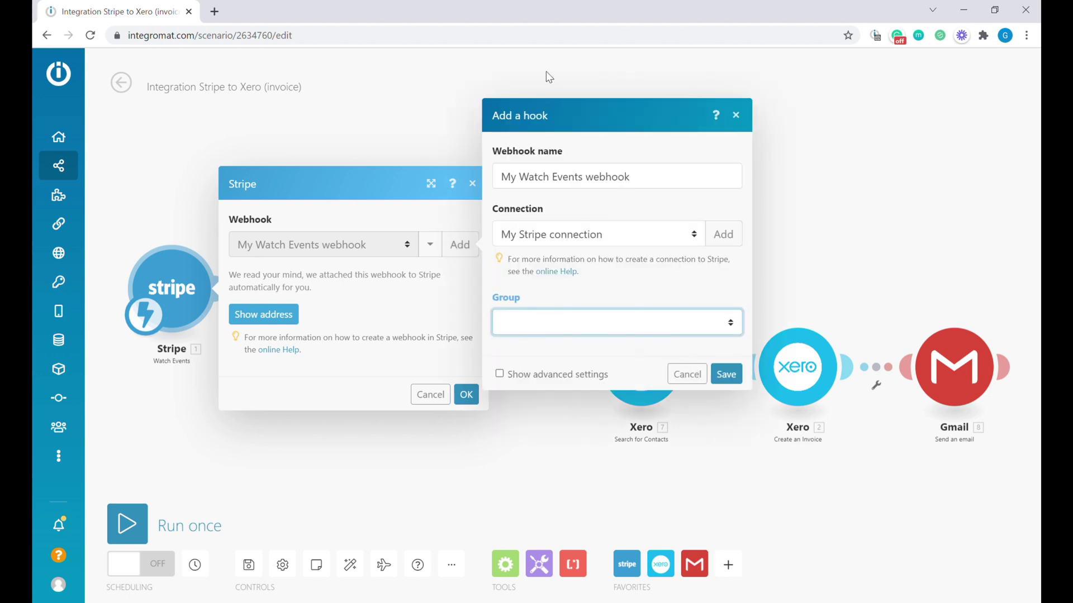
click(552, 55)
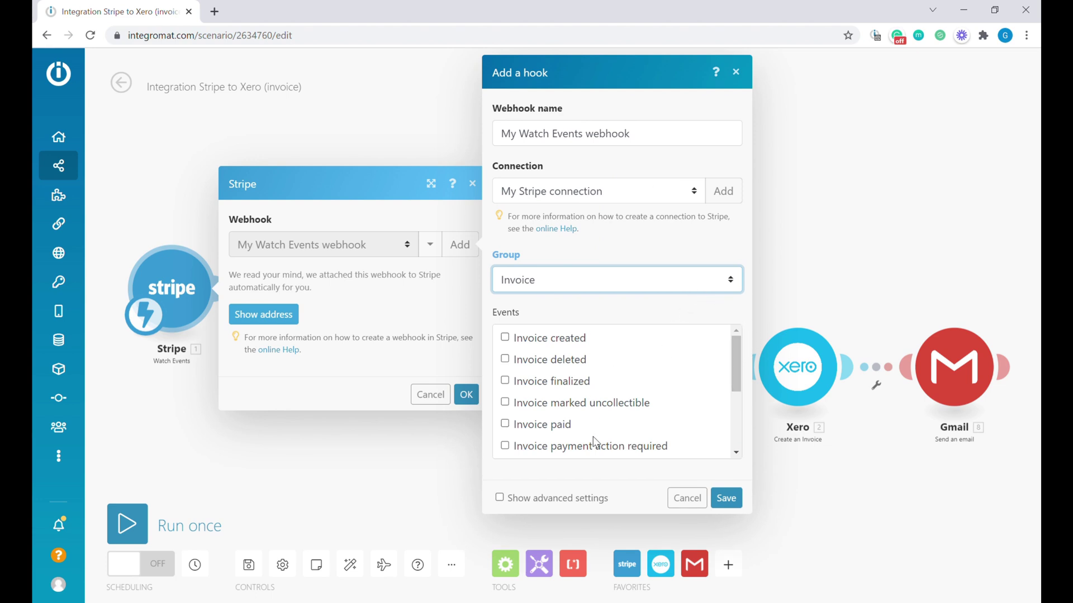
mouse_move(736, 362)
mouse_down()
mouse_move(737, 442)
mouse_move(742, 351)
mouse_up()
click(507, 382)
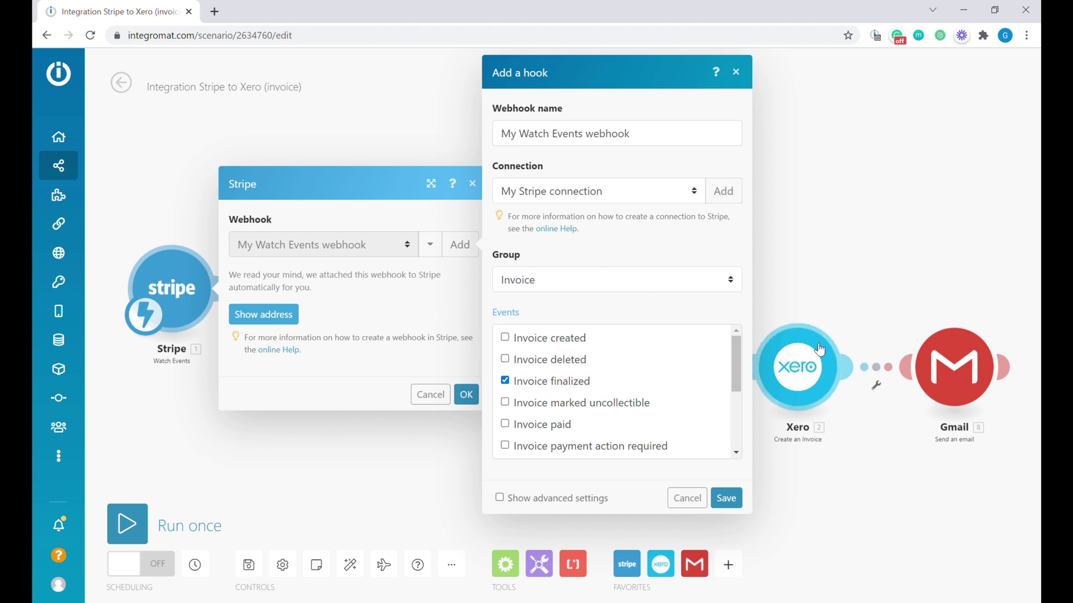
click(726, 498)
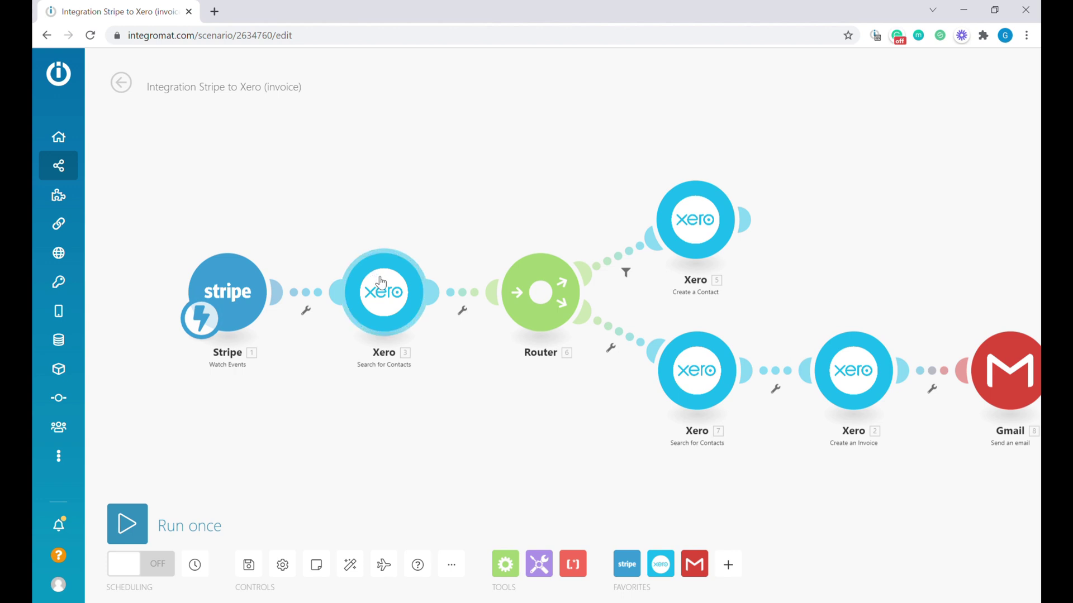
click(397, 301)
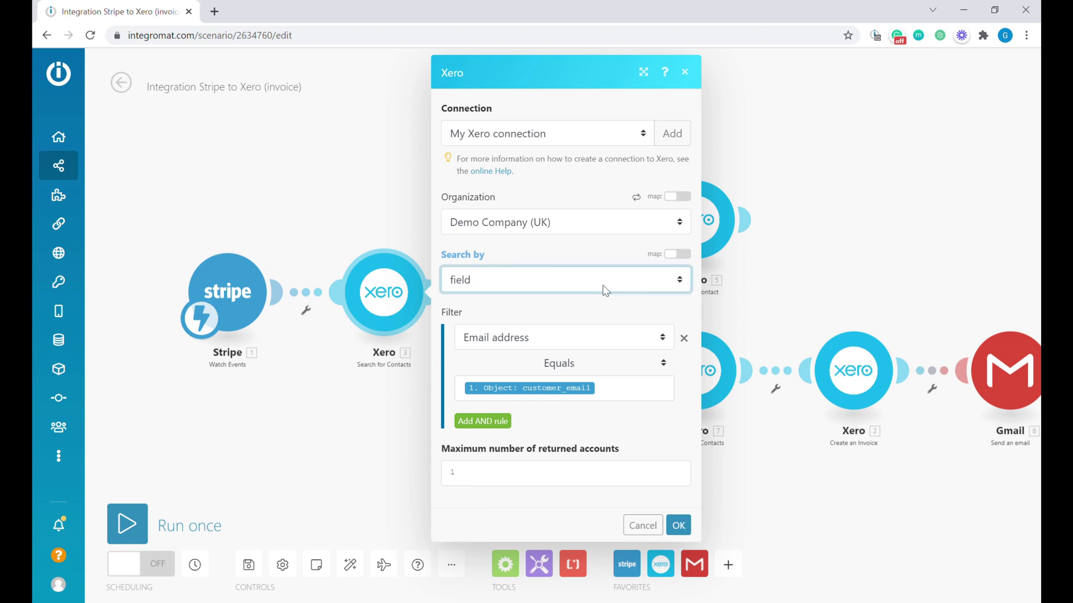
click(601, 339)
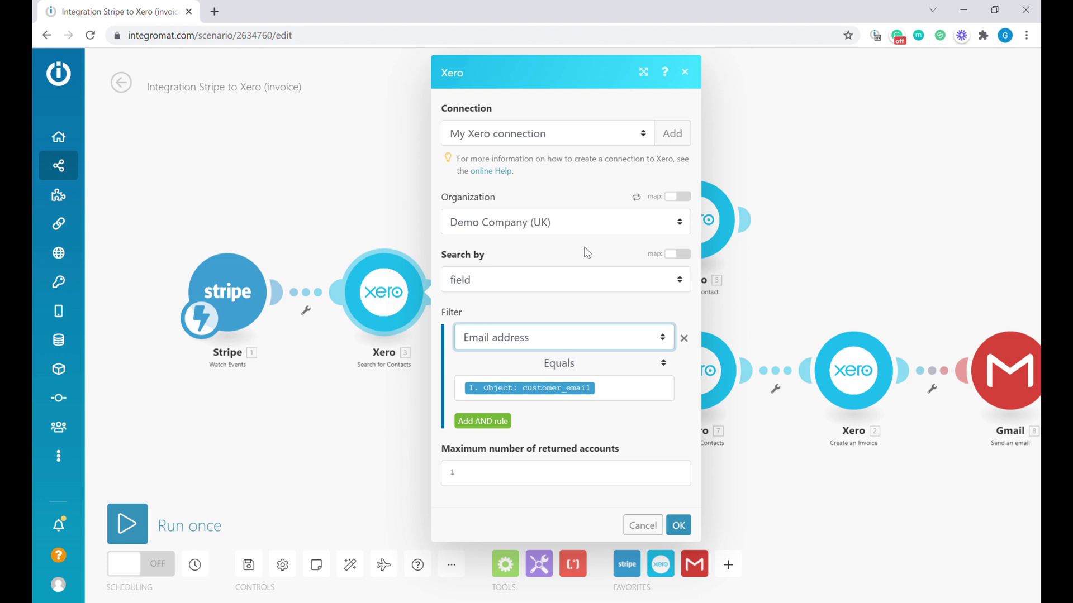
click(645, 524)
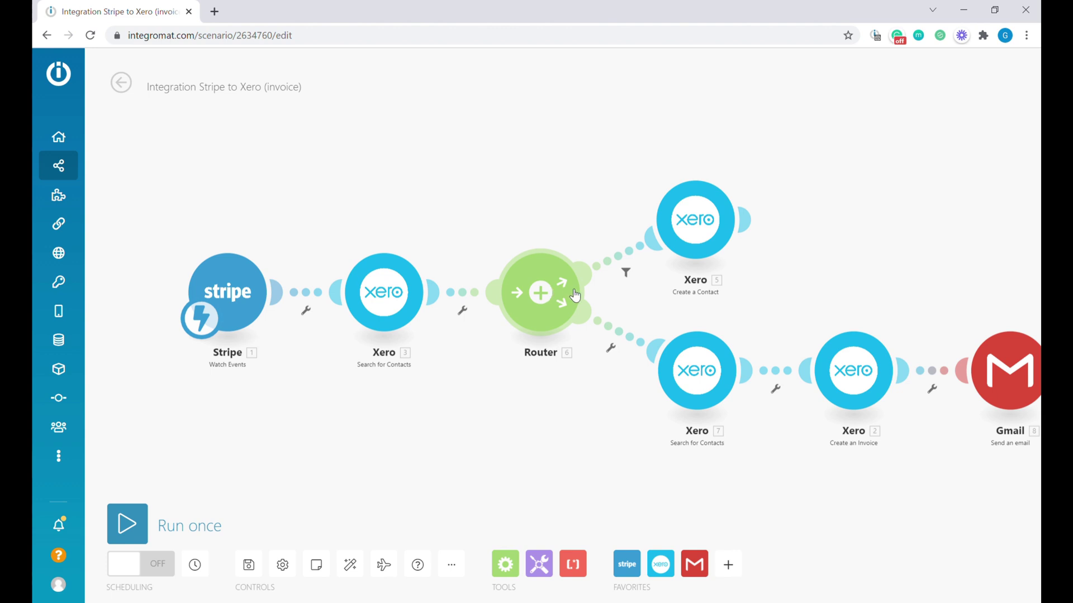
click(627, 265)
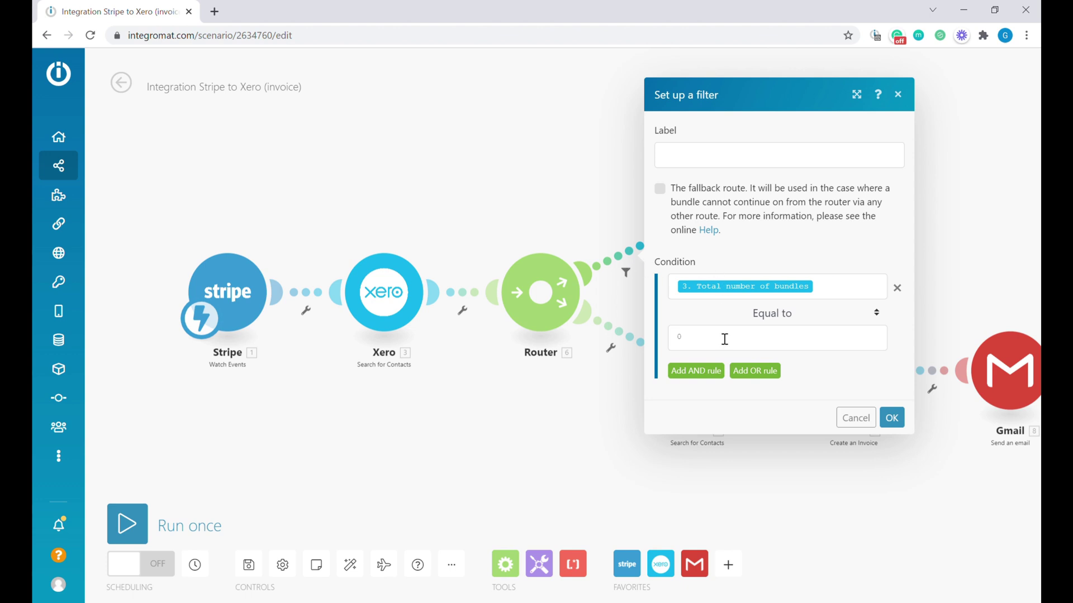
mouse_move(789, 295)
click(855, 418)
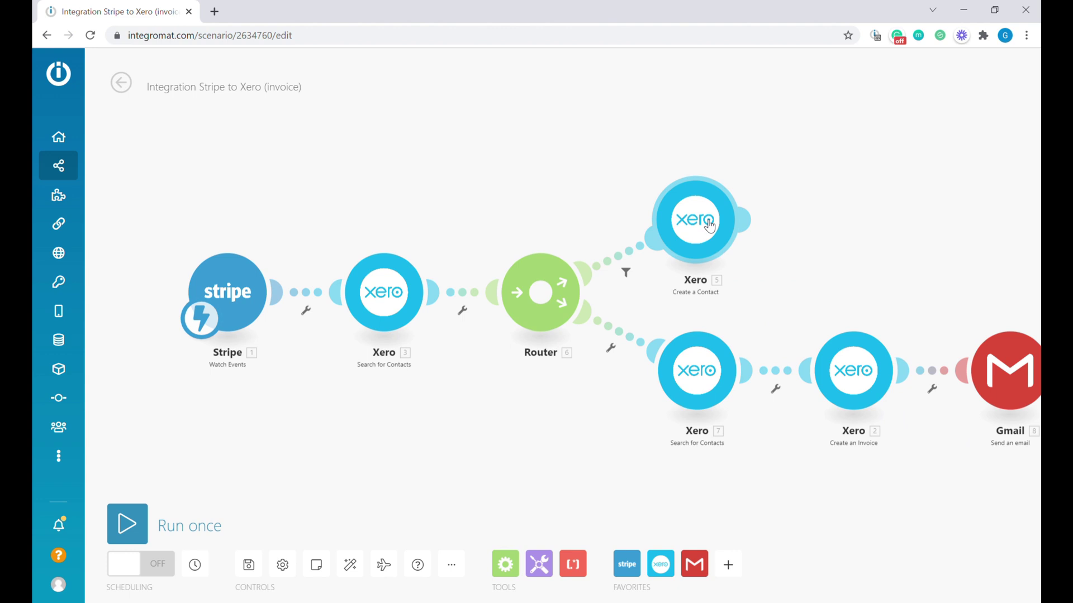
click(693, 201)
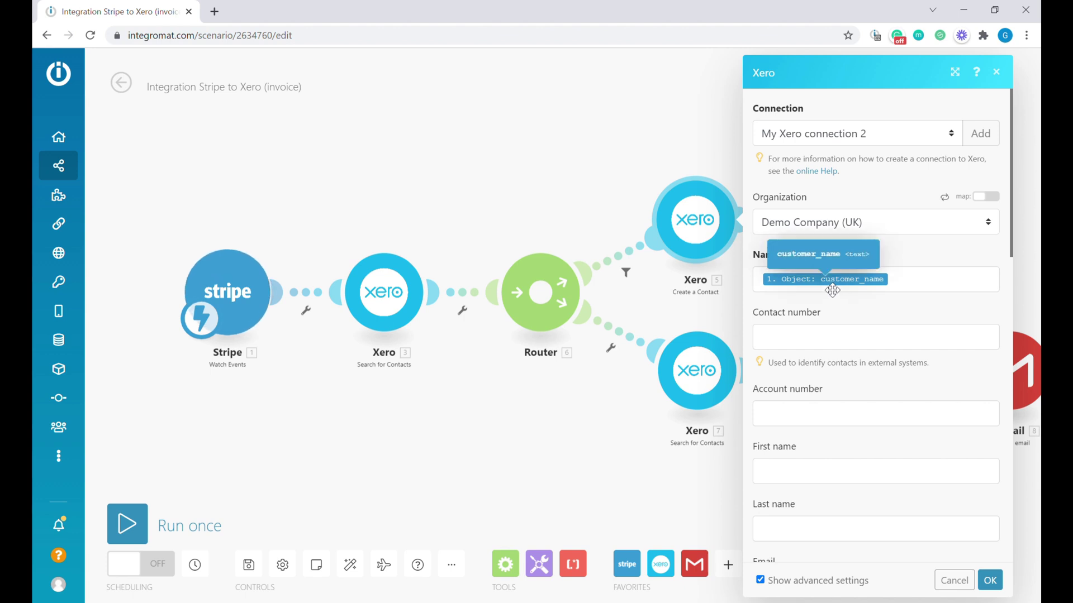
scroll(832, 290, down, 5)
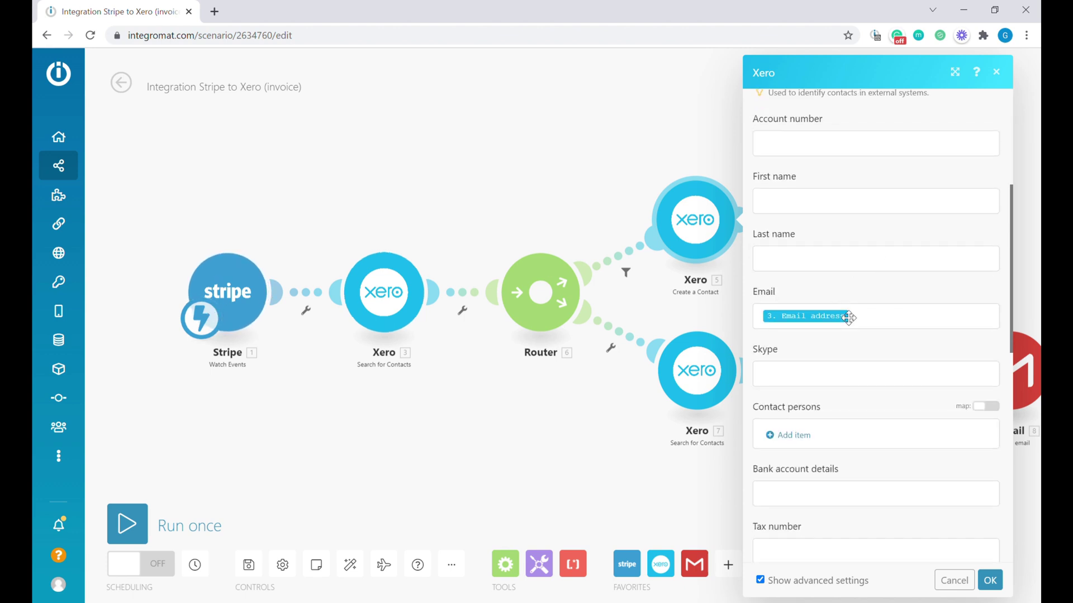
scroll(850, 313, down, 2)
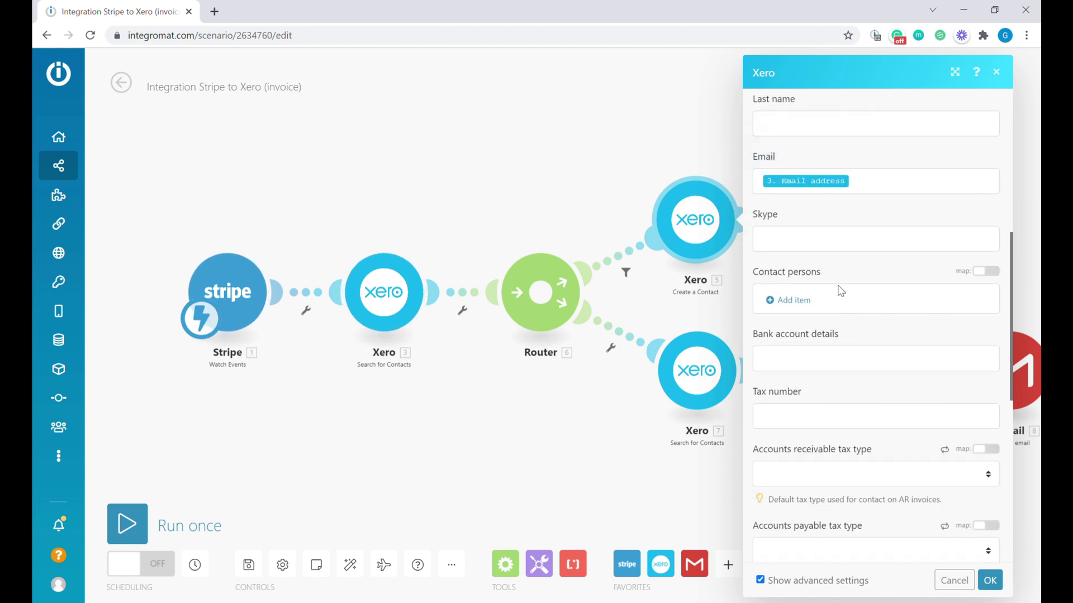
scroll(824, 438, down, 1)
scroll(855, 211, up, 2)
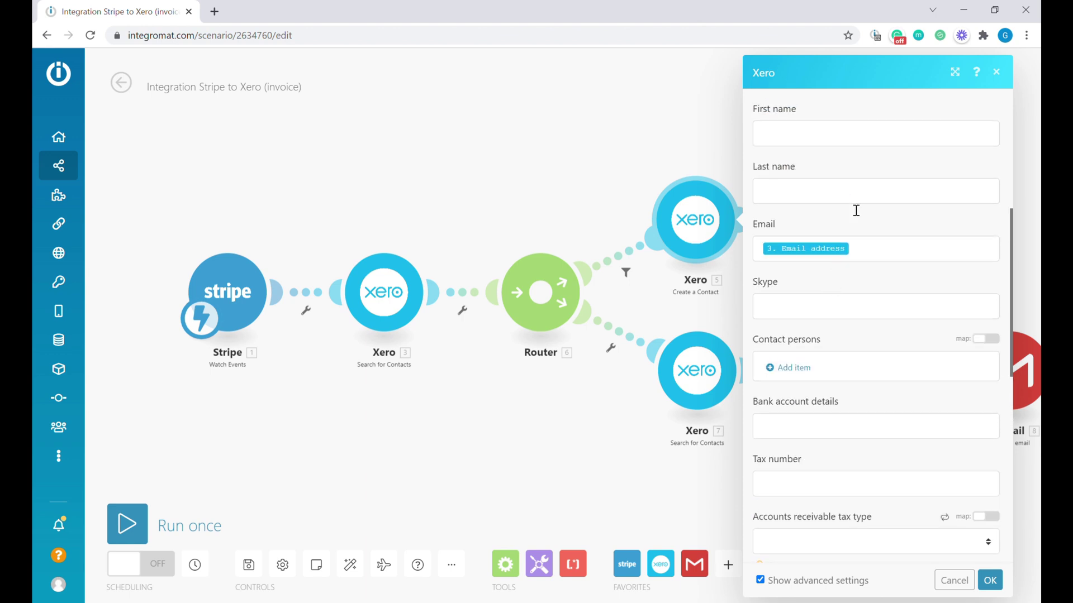
scroll(865, 247, down, 5)
scroll(855, 503, down, 3)
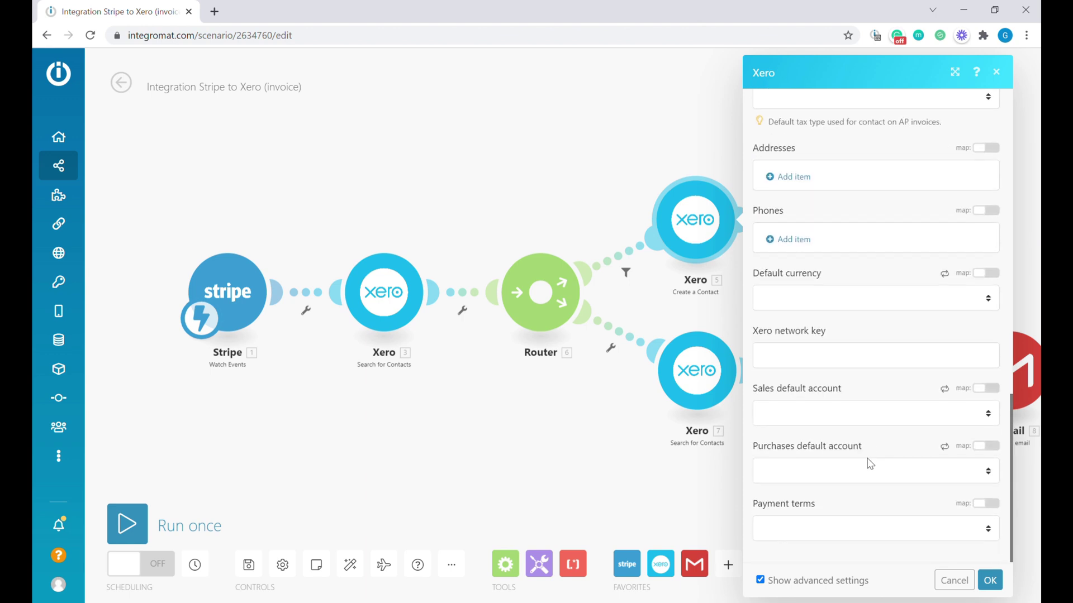
scroll(896, 234, up, 8)
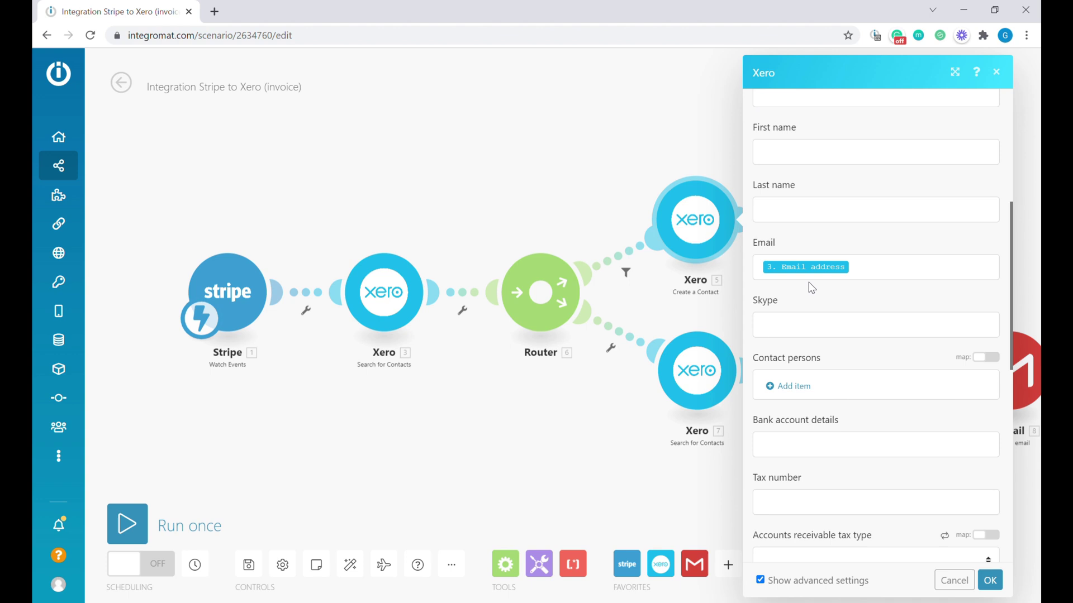
scroll(825, 281, up, 5)
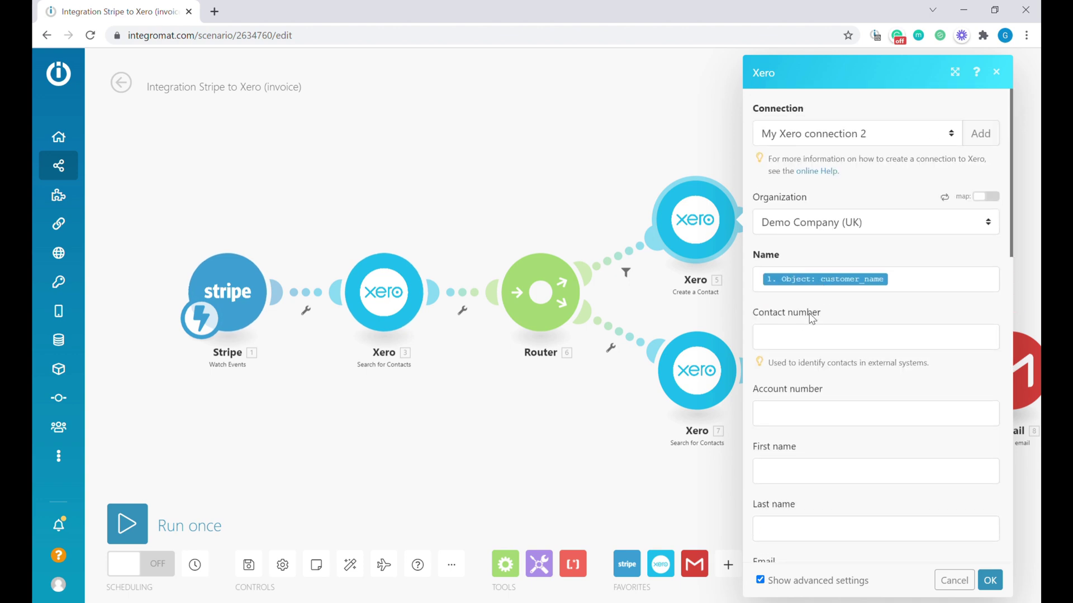
click(990, 581)
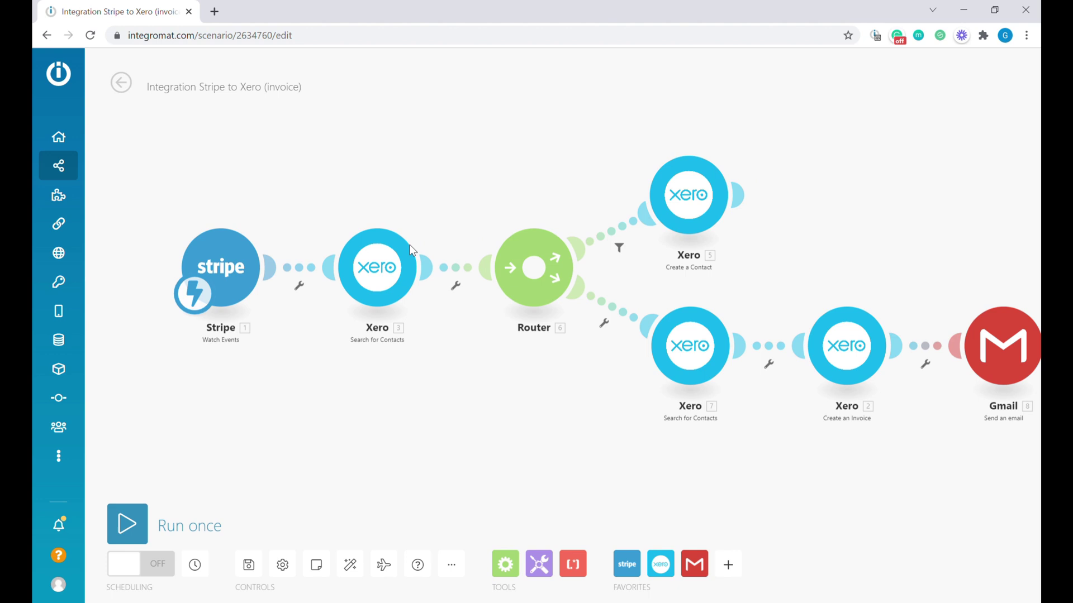
click(693, 350)
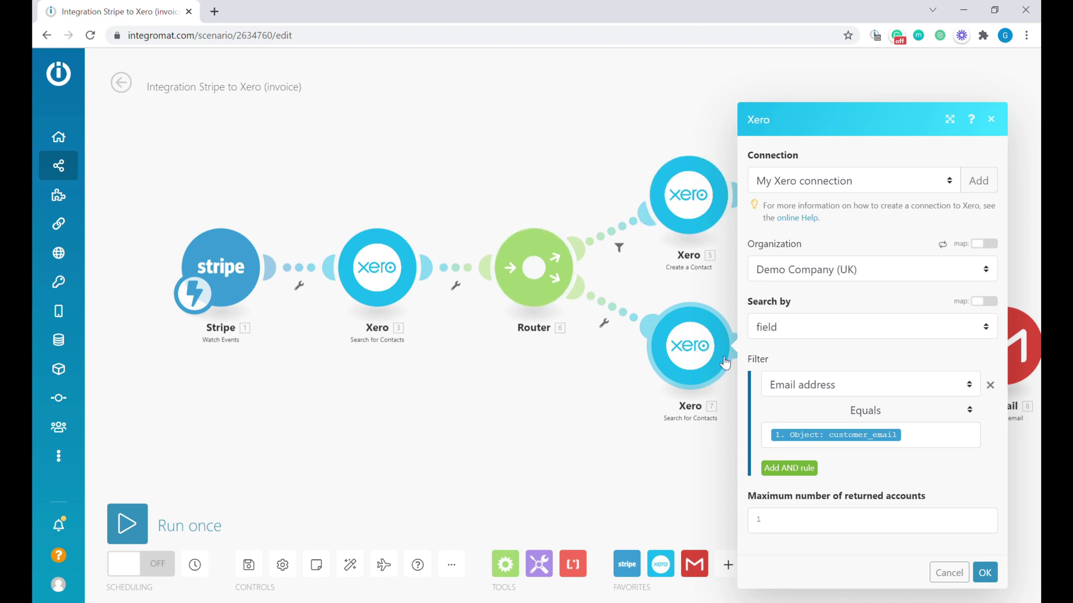
click(949, 573)
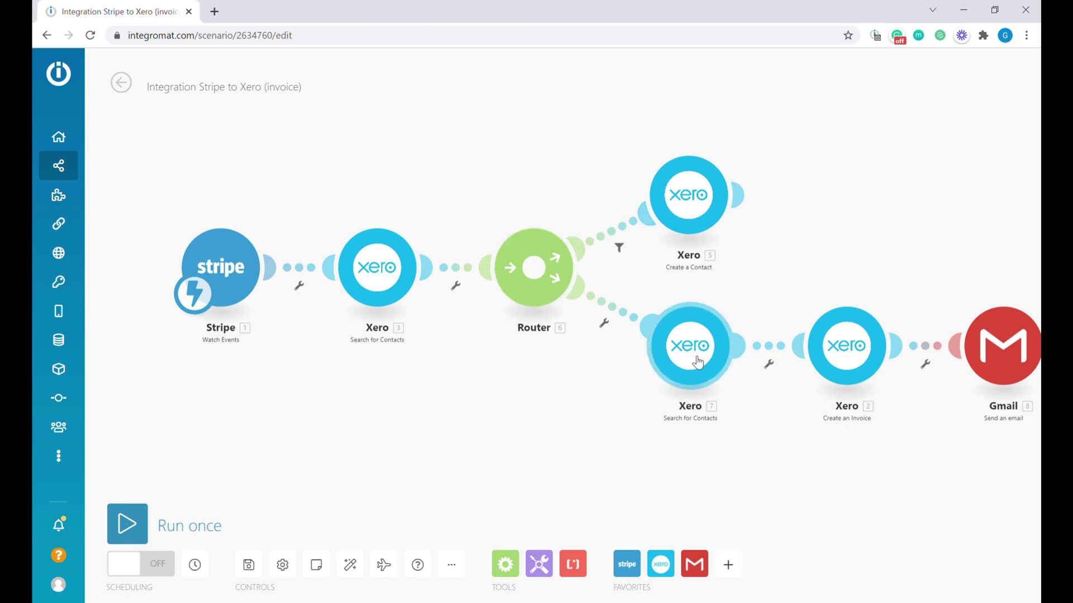
Step: Move Search for Contacts to the upper route and Create a Contact to the lower, then auto-align
drag(695, 359, 710, 122)
drag(696, 214, 701, 357)
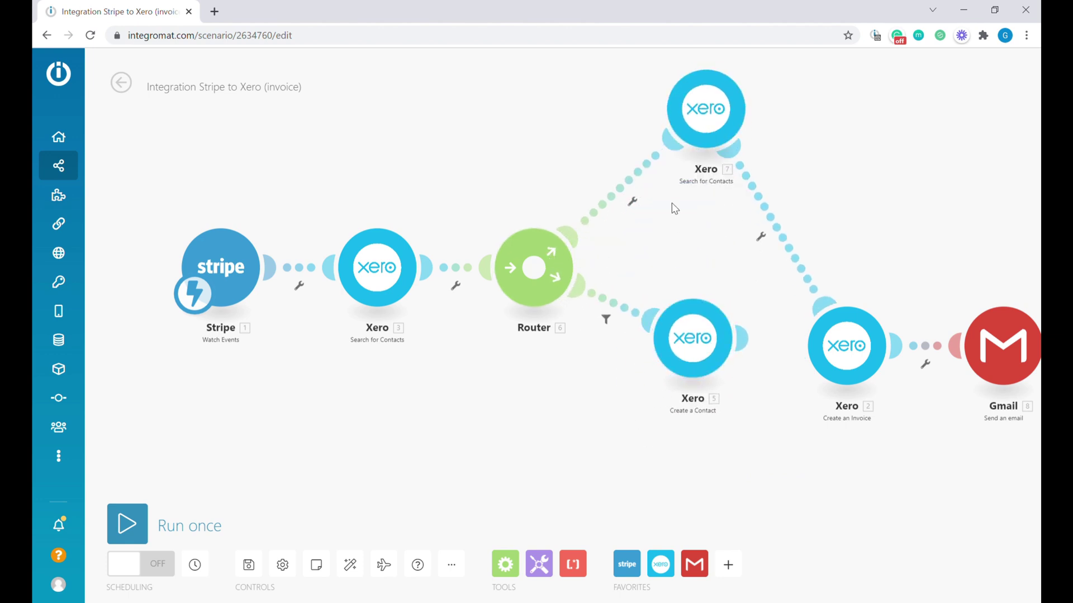
click(351, 566)
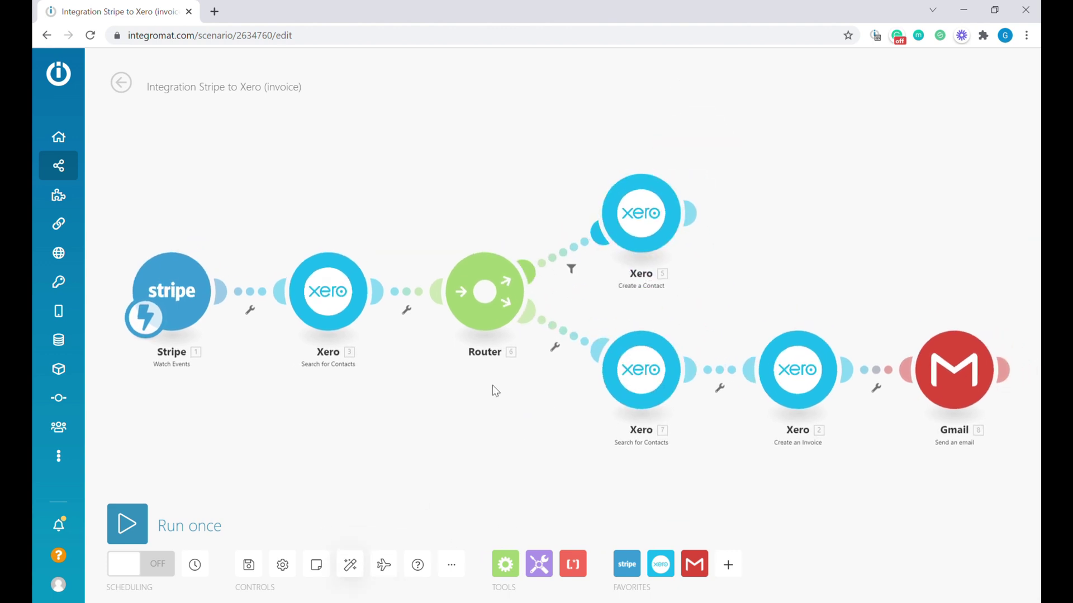
Step: Reposition the branch modules again, leave the route options unchanged, and re-run Auto-align
drag(653, 373, 717, 117)
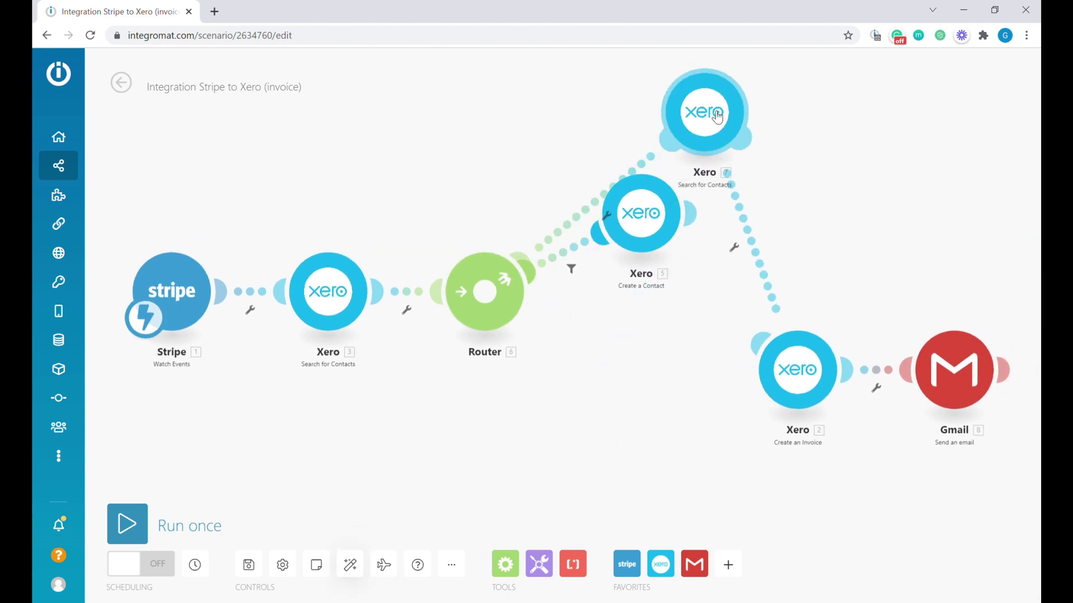
drag(634, 230, 665, 369)
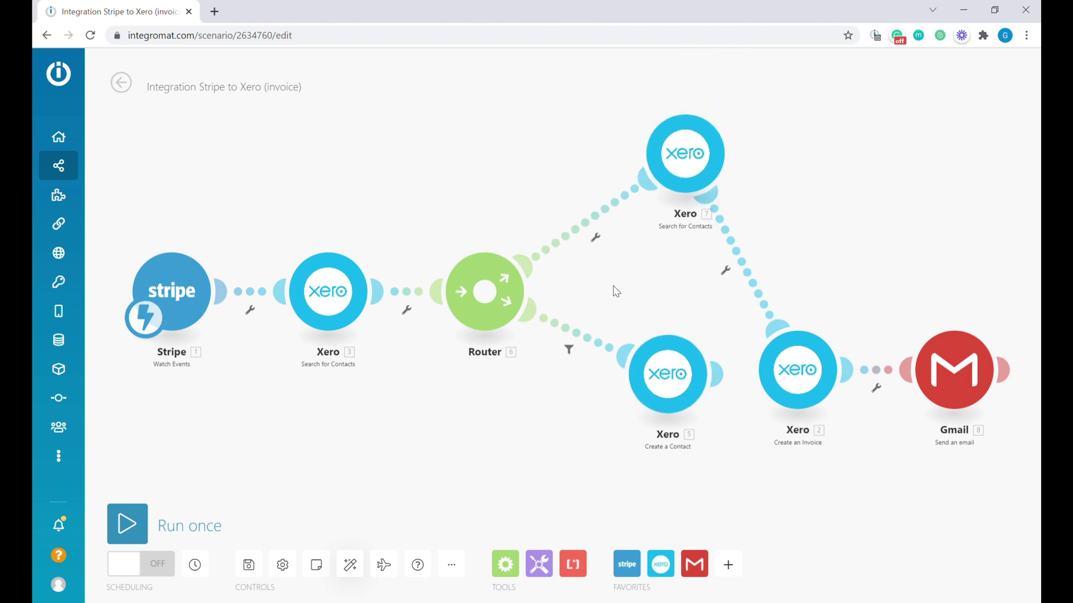
click(588, 236)
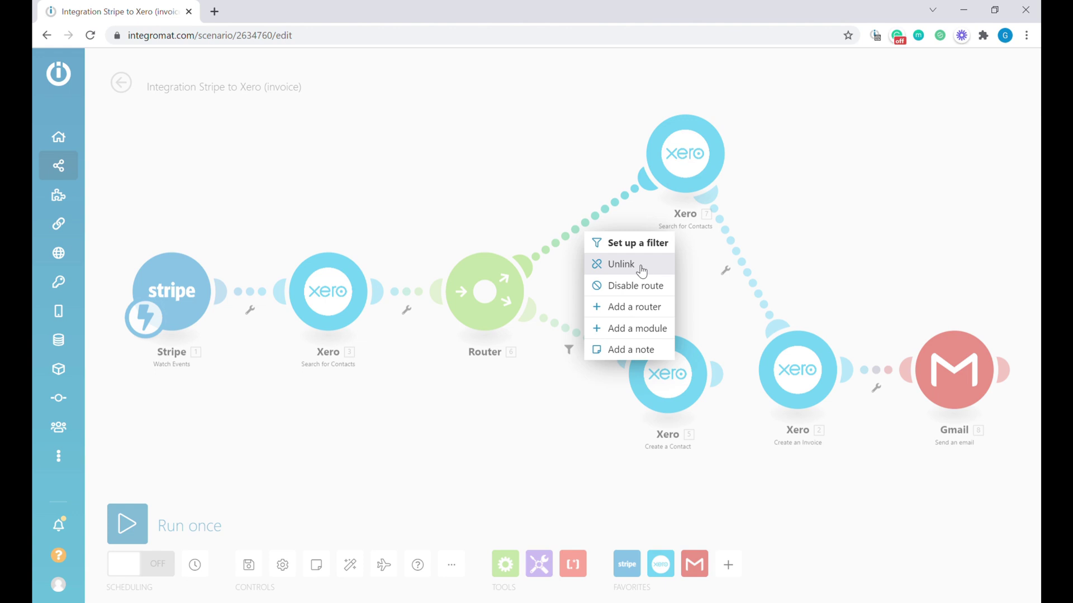
click(539, 173)
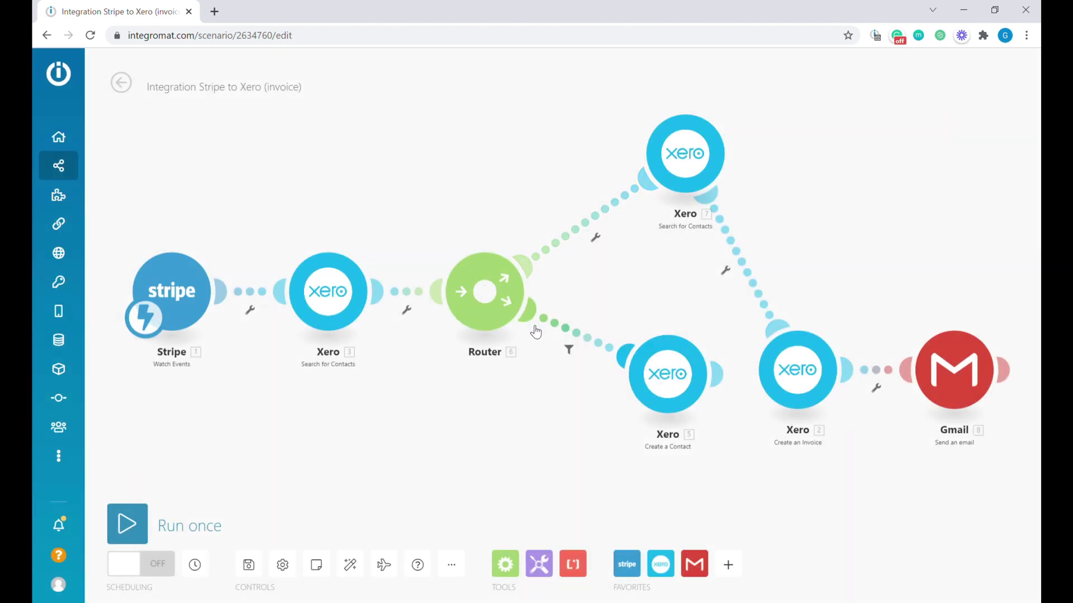
click(377, 559)
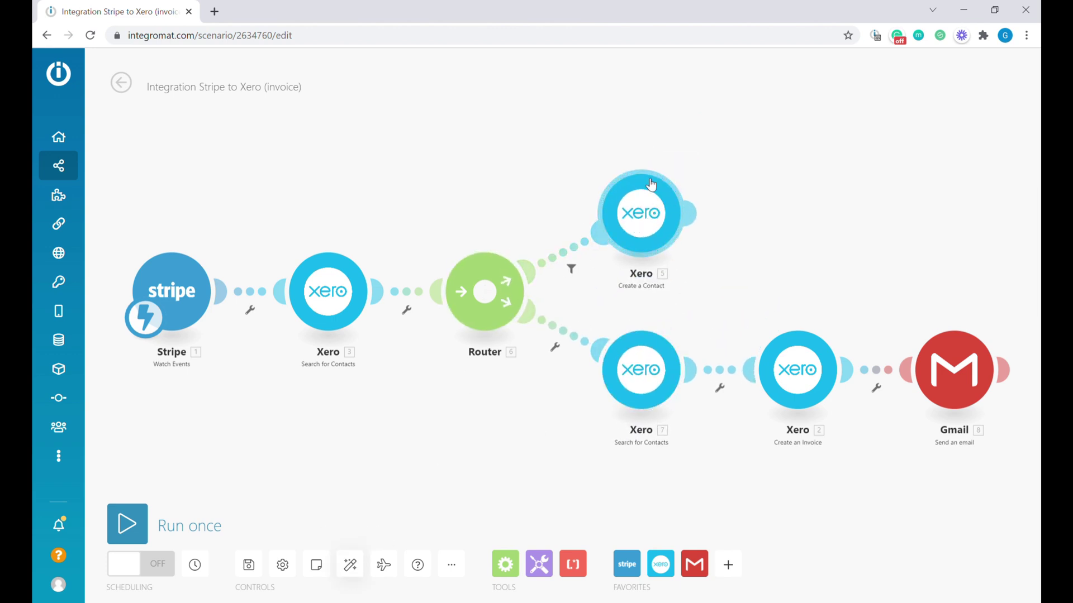
scroll(643, 352, right, 5)
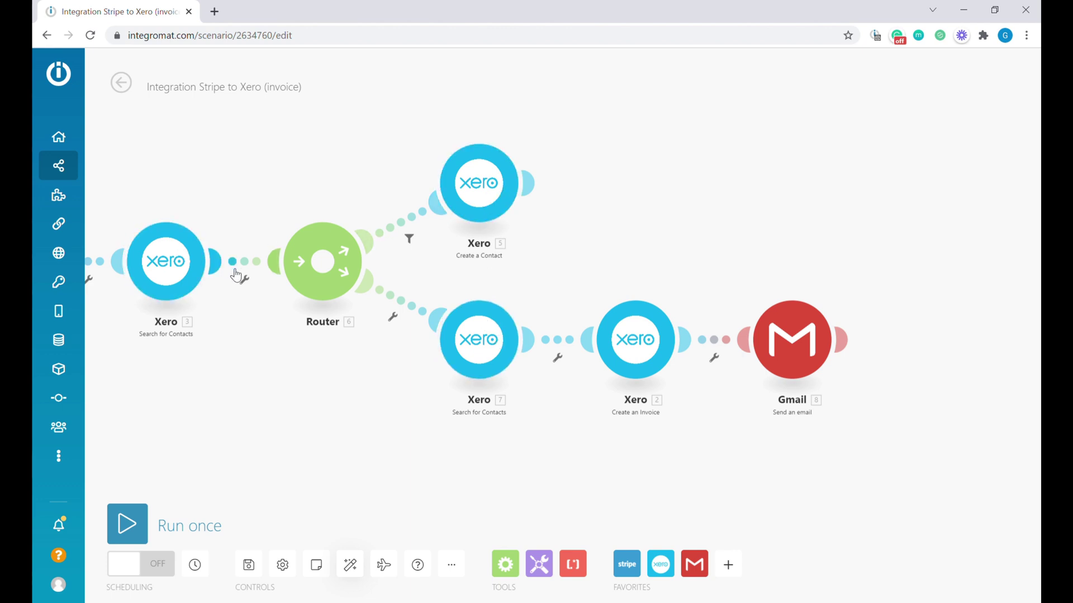
Step: Open the Xero Create an Invoice module settings, keeping the invoice type unchanged
right_click(639, 346)
key(Escape)
click(628, 349)
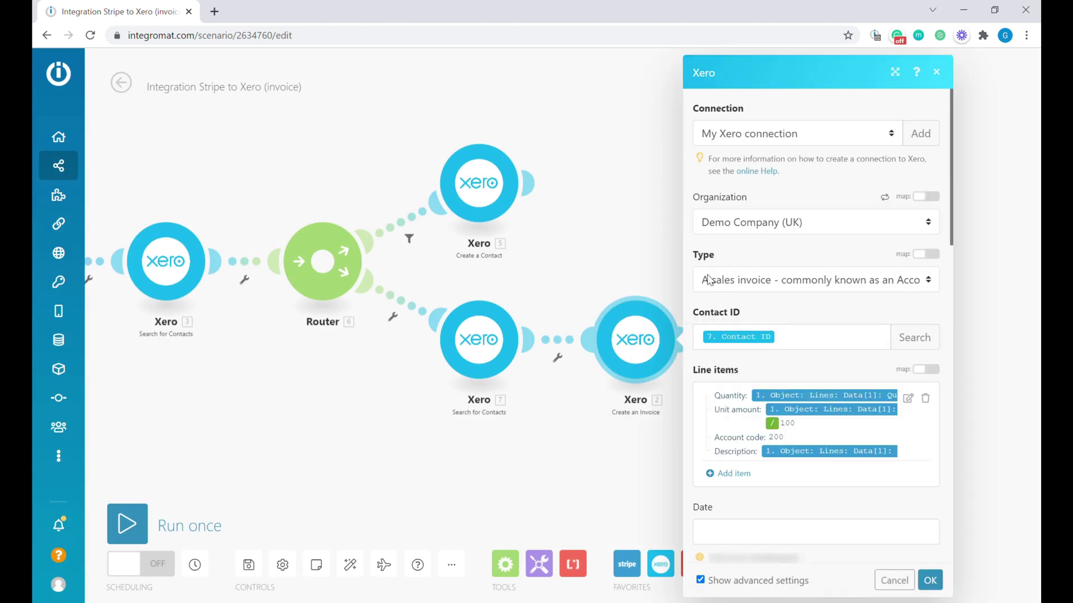
click(818, 290)
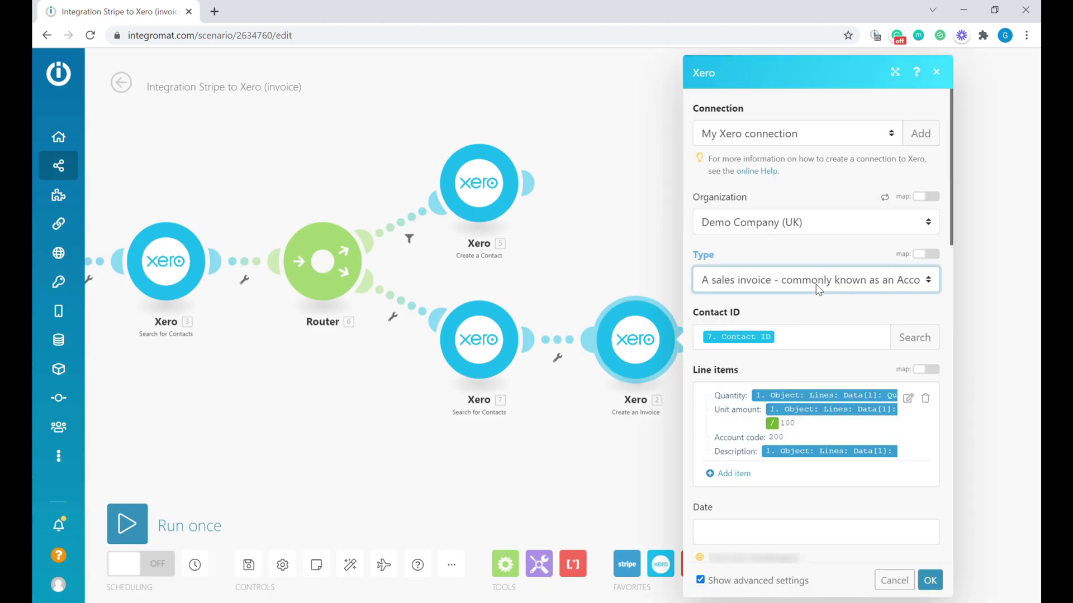
click(856, 257)
Step: Change the line item Unit amount divisor from 10 to 100
scroll(913, 318, down, 3)
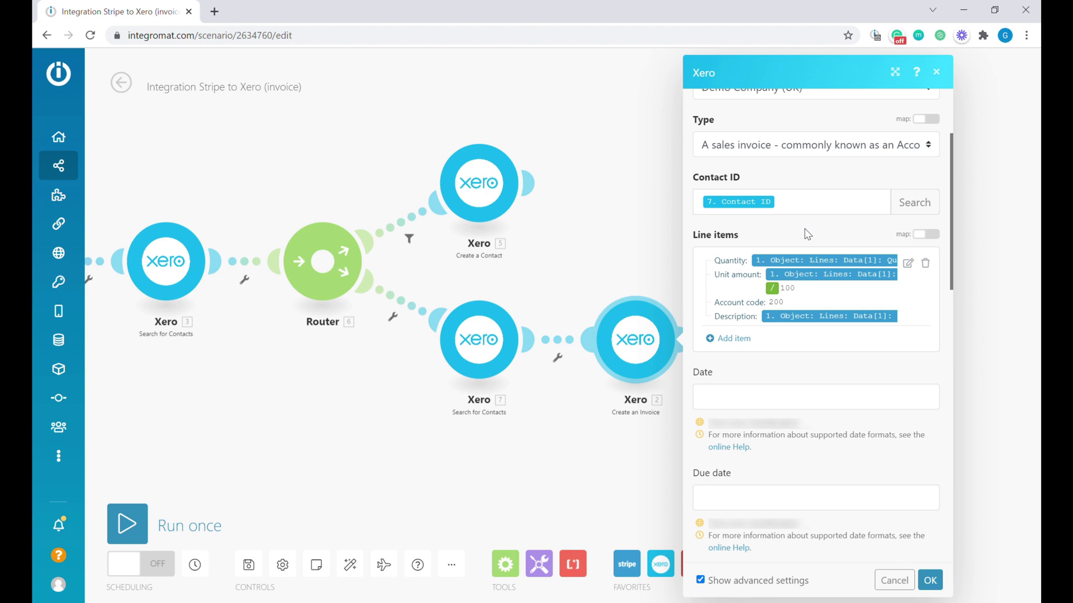
scroll(818, 249, down, 1)
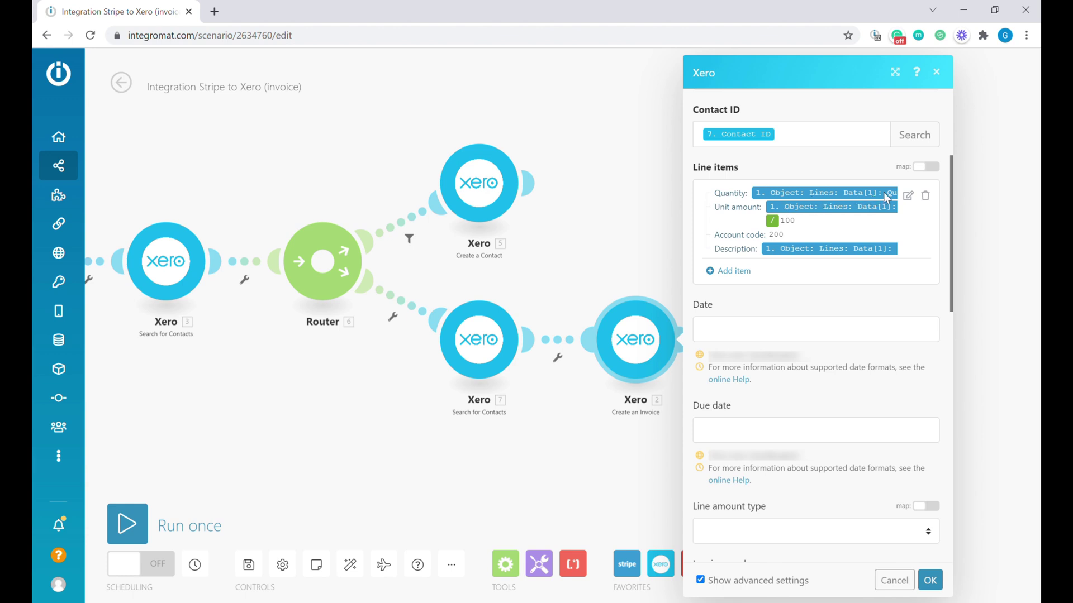
text(0)
scroll(783, 240, down, 1)
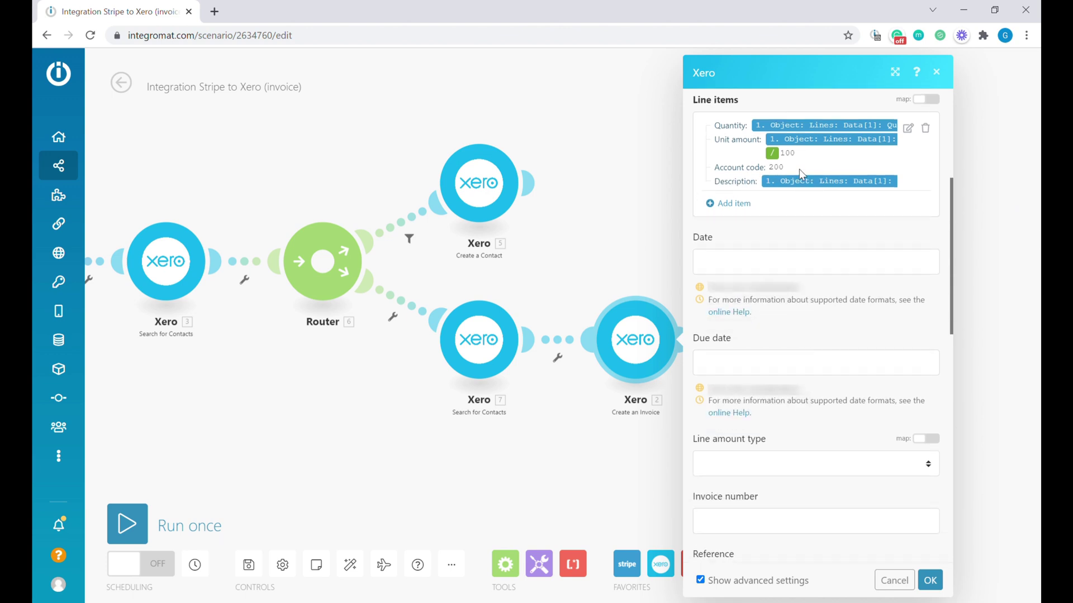
Step: Review the remaining invoice fields, keep Status as Draft, and cancel the settings panel
scroll(797, 170, up, 3)
scroll(796, 253, down, 3)
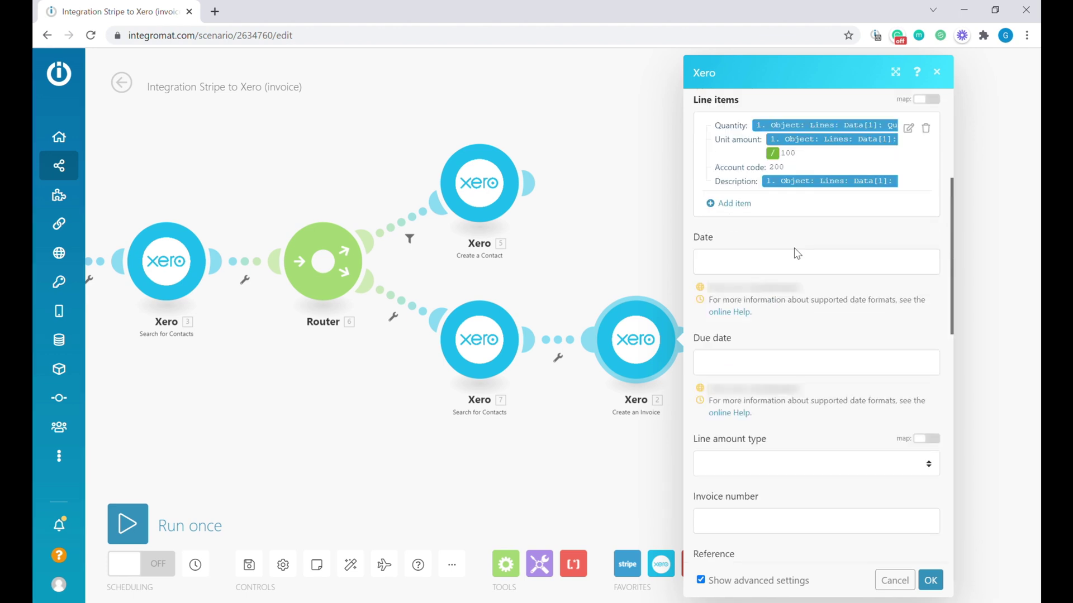
scroll(797, 253, down, 1)
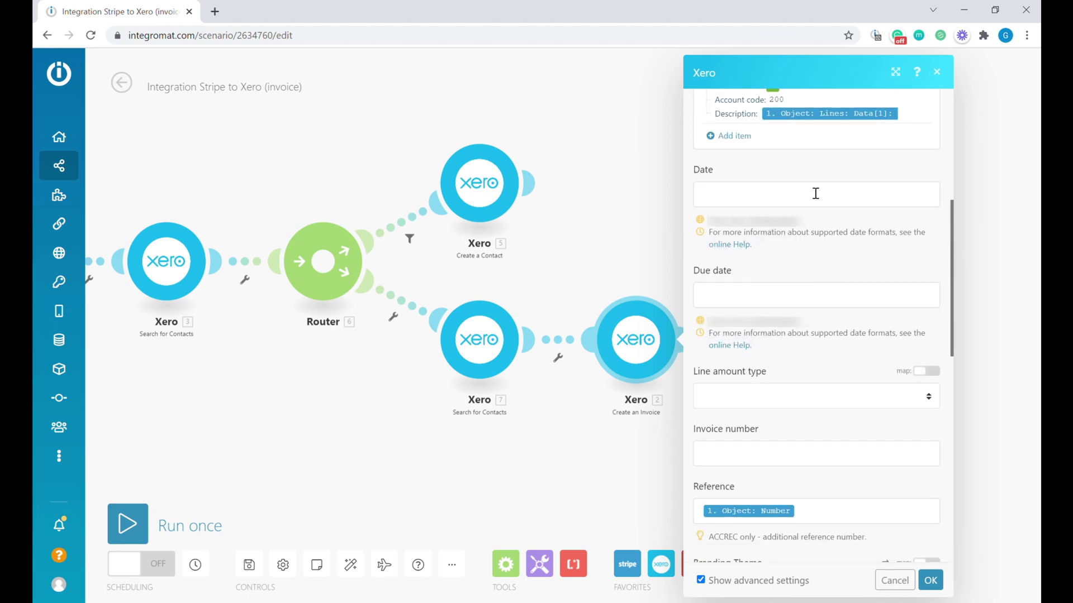
scroll(813, 224, down, 6)
scroll(813, 260, up, 2)
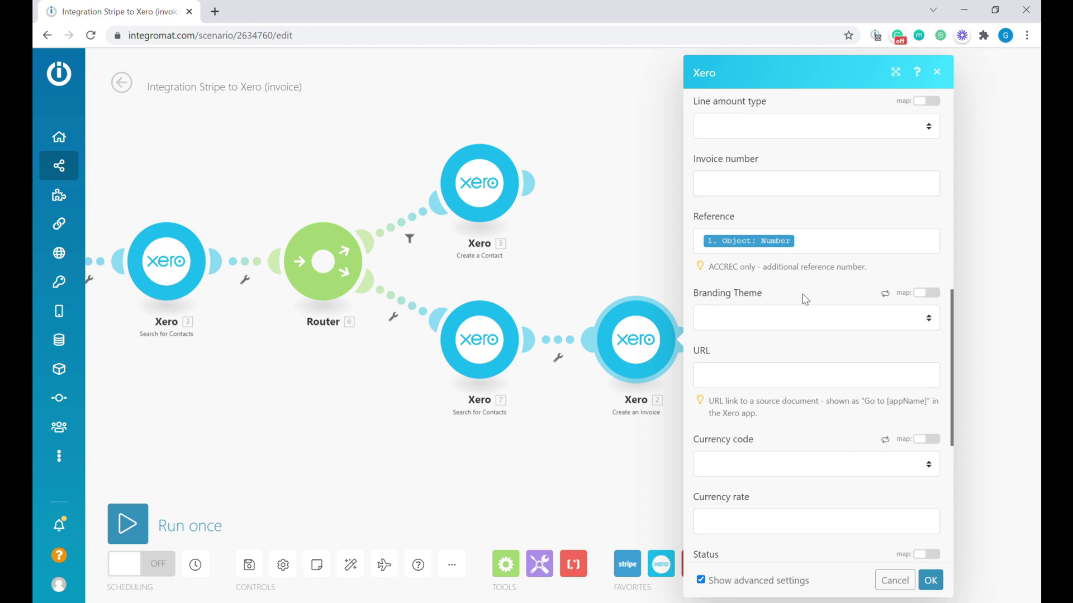
scroll(804, 302, down, 2)
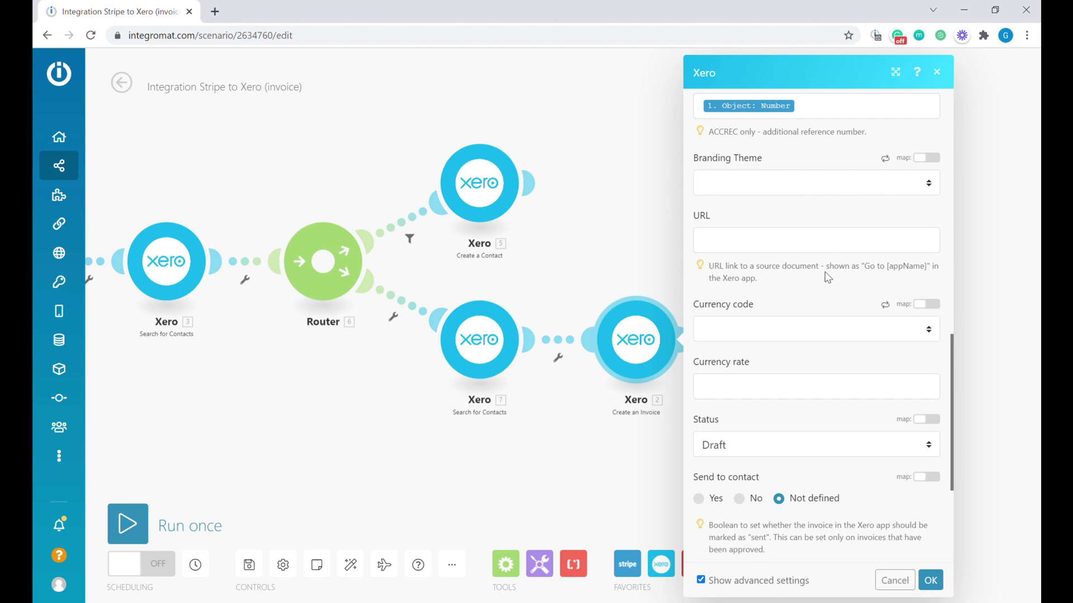
scroll(828, 277, down, 3)
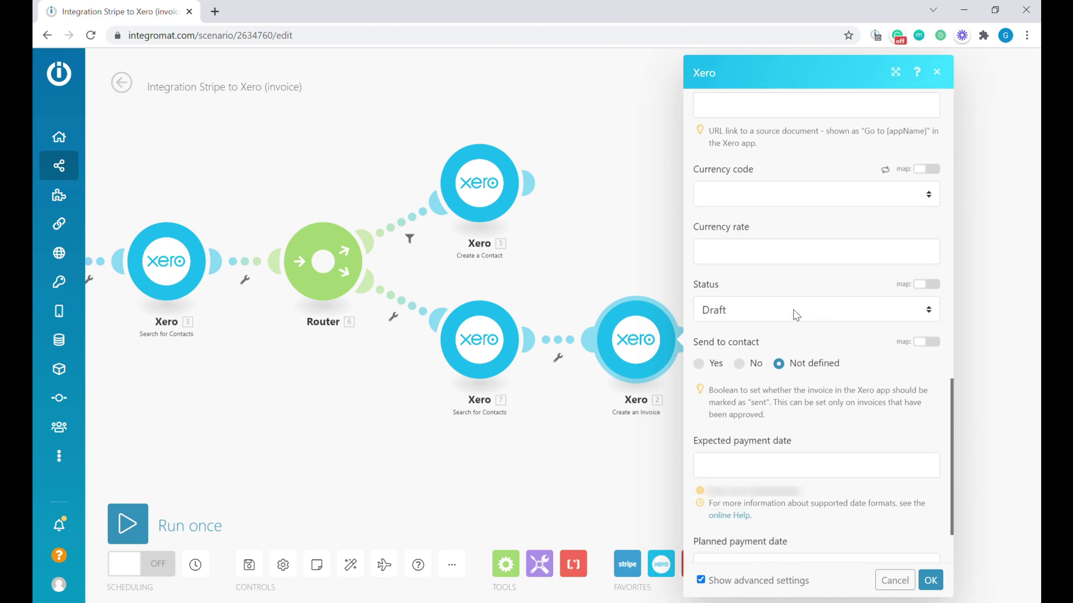
click(757, 316)
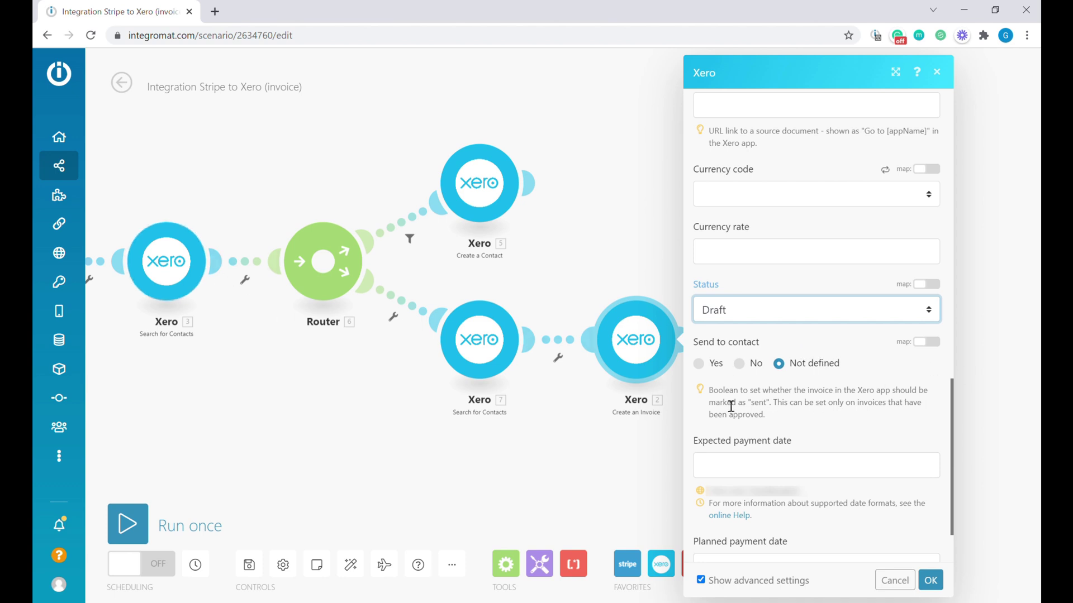
click(865, 422)
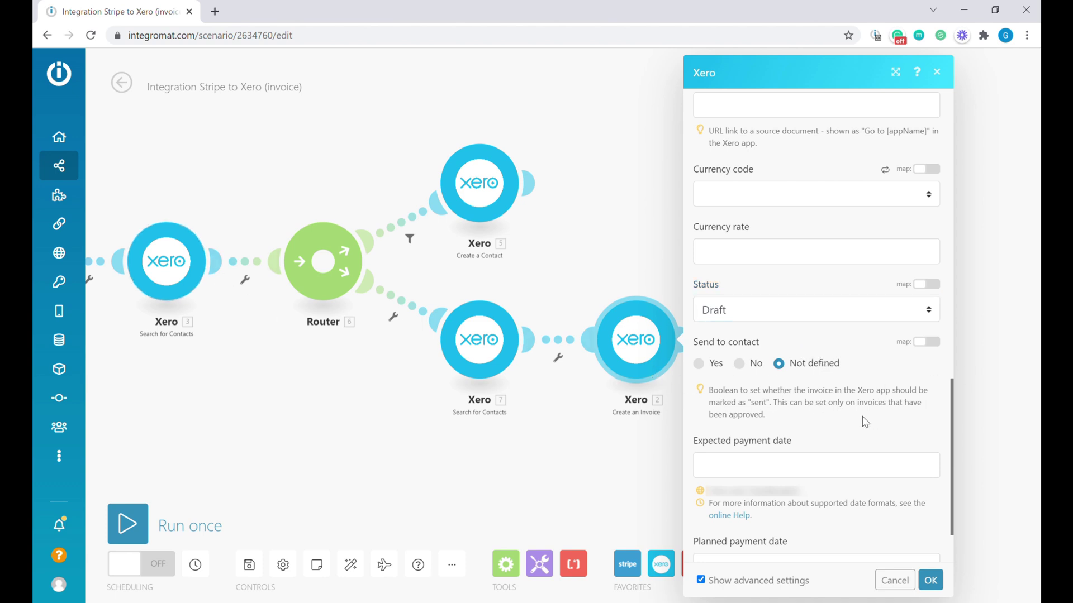
scroll(865, 422, down, 2)
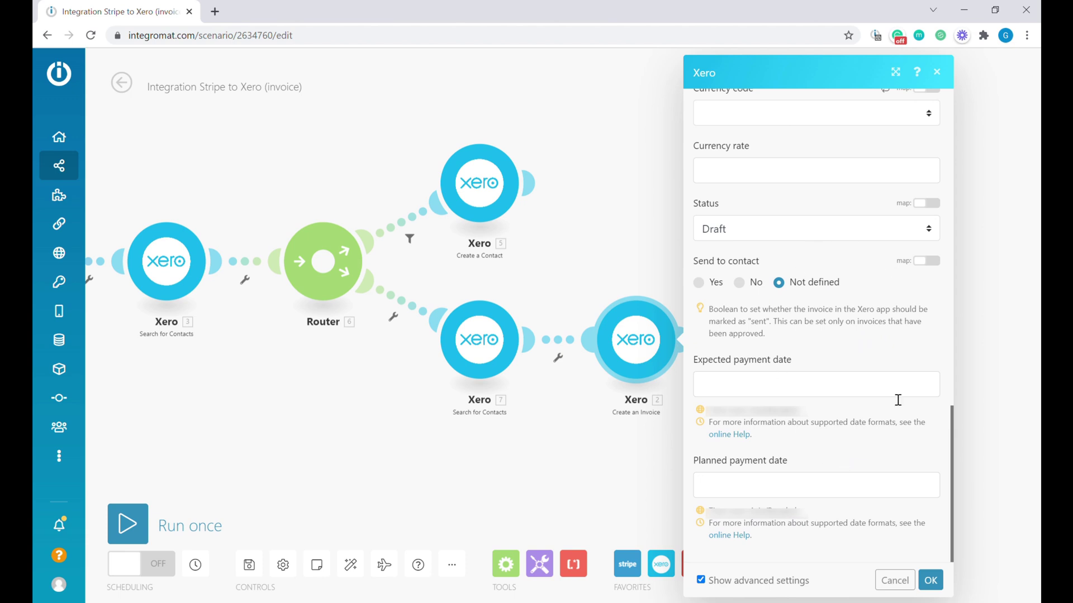
click(895, 581)
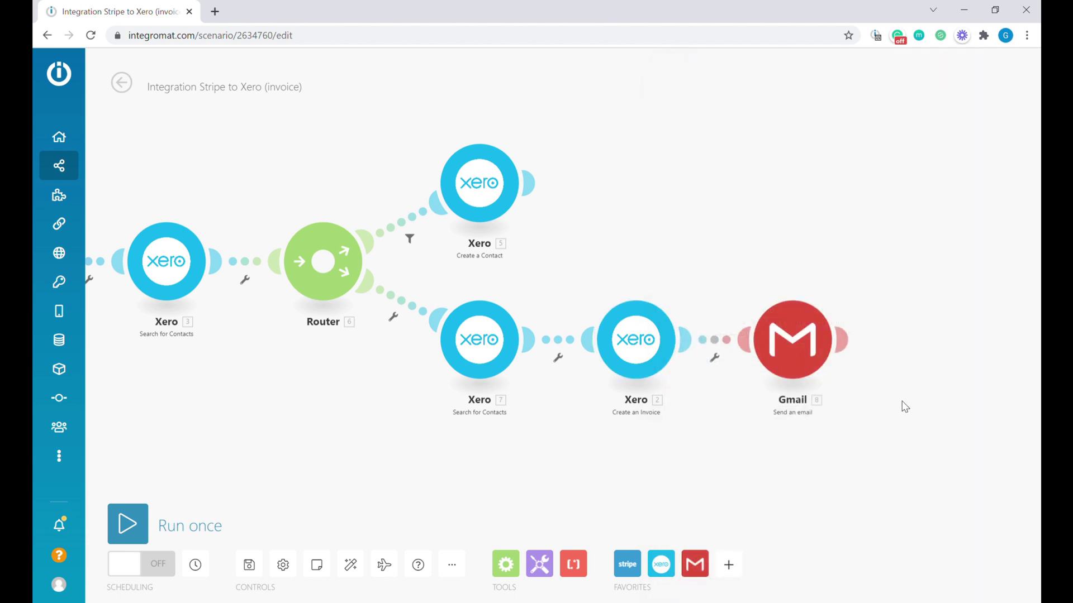
click(821, 358)
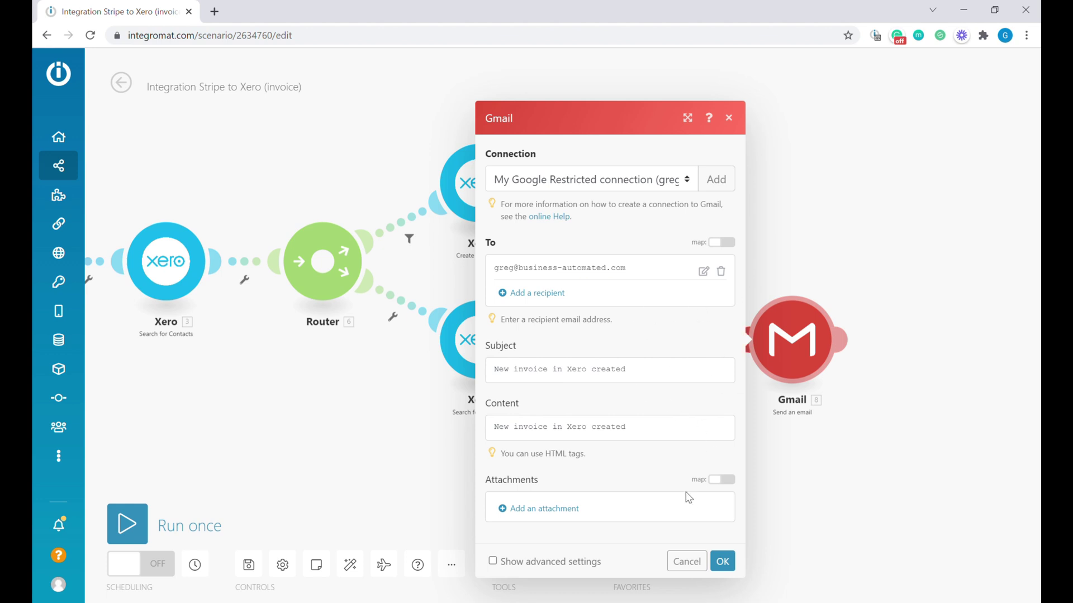
click(696, 562)
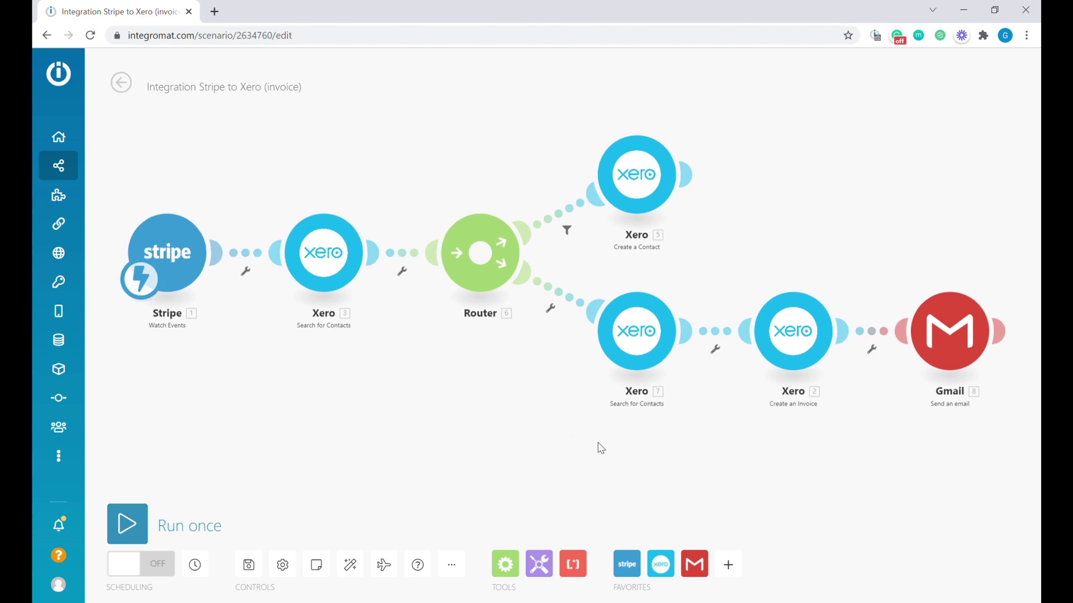